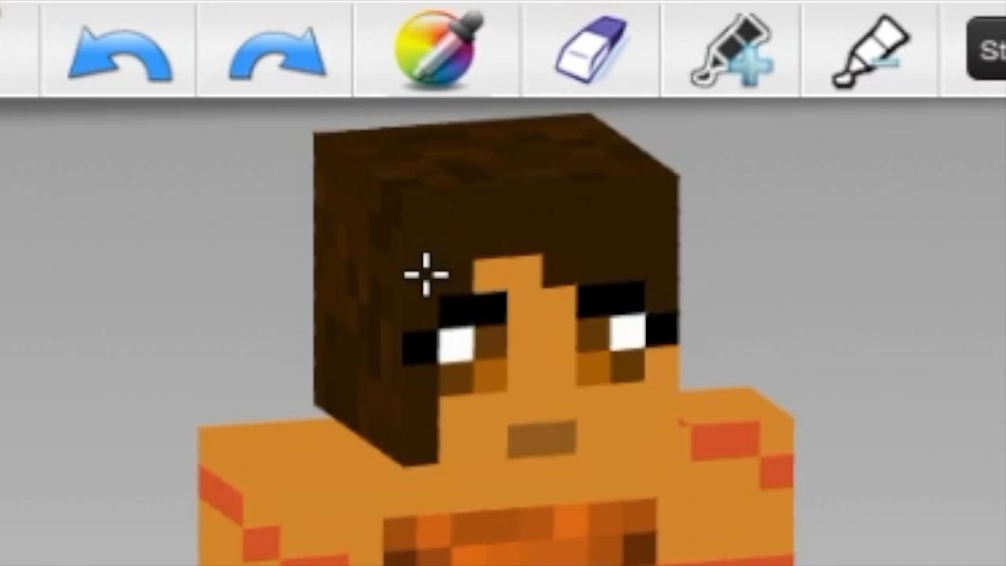
- Recolour the hair on the character's head with one flat dark brown on the front, sides and back
left_click_drag(266, 326, 332, 348)
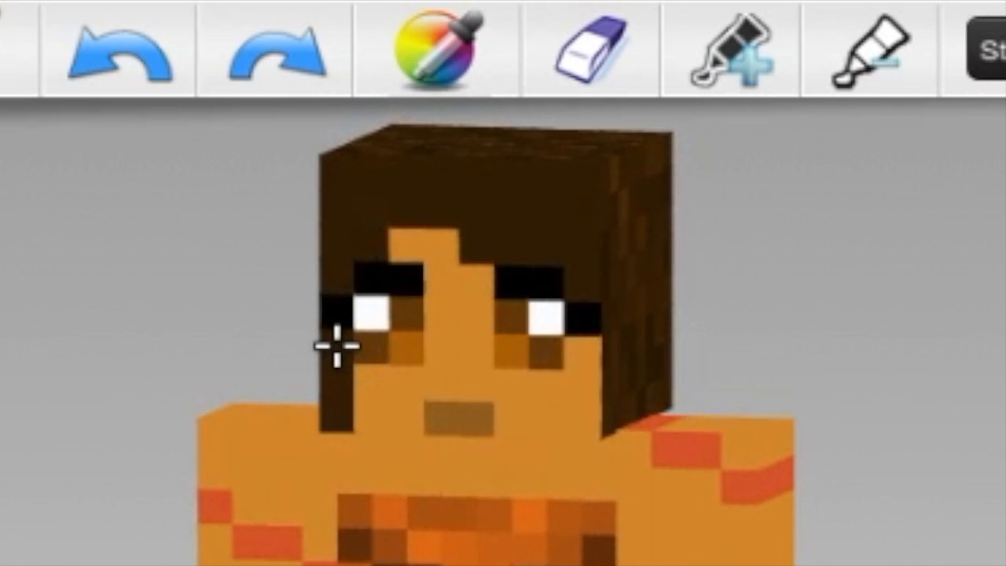
left_click_drag(202, 269, 348, 236)
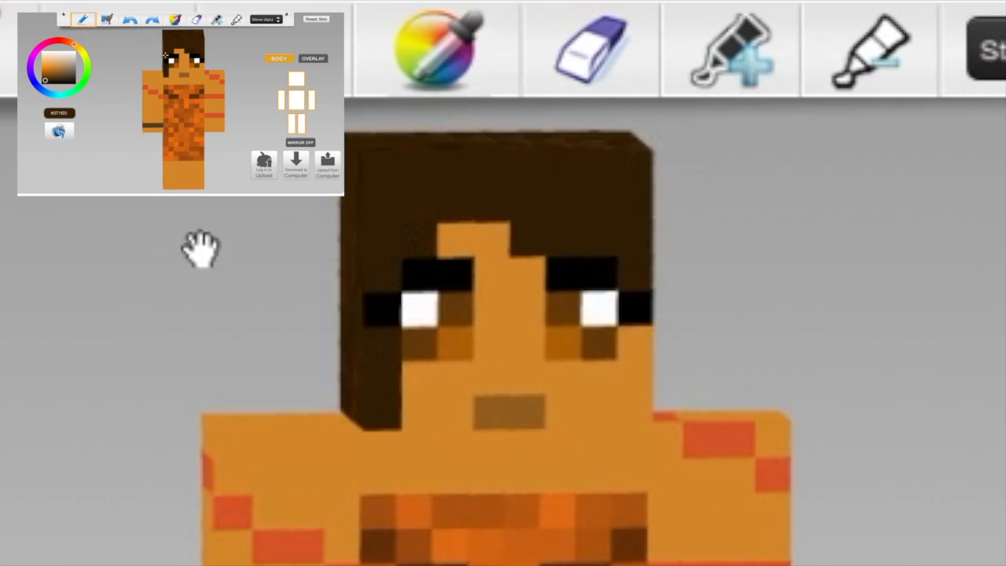
left_click_drag(185, 240, 206, 249)
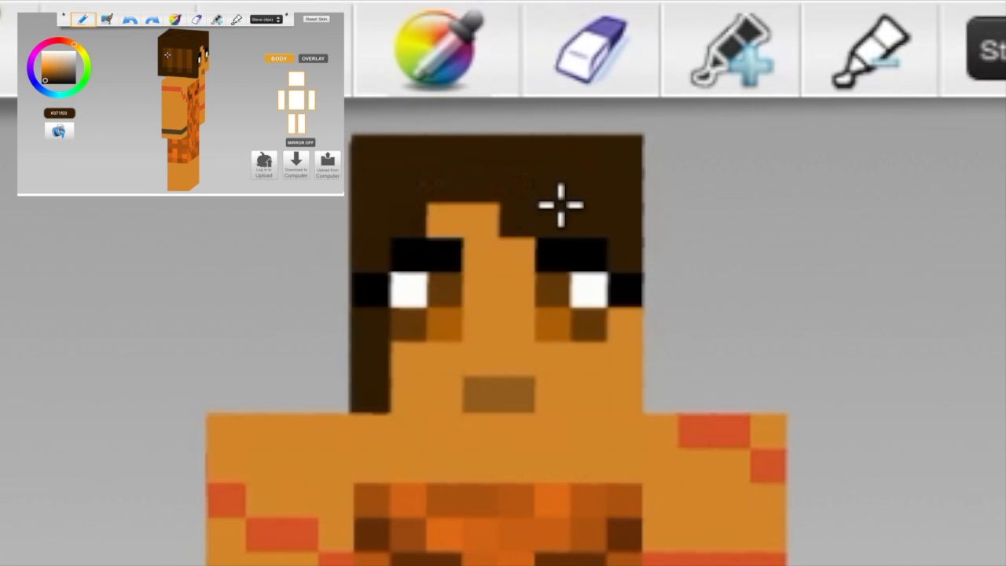
left_click_drag(469, 169, 606, 197)
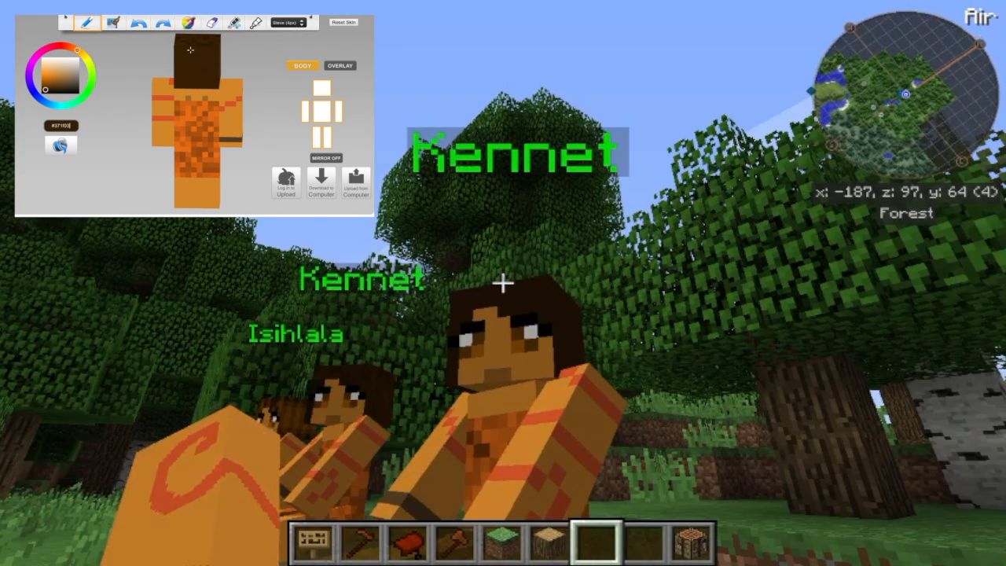
left_click_drag(215, 60, 198, 57)
mouse_move(198, 56)
left_mouse_down()
mouse_move(182, 52)
mouse_move(202, 71)
left_mouse_up()
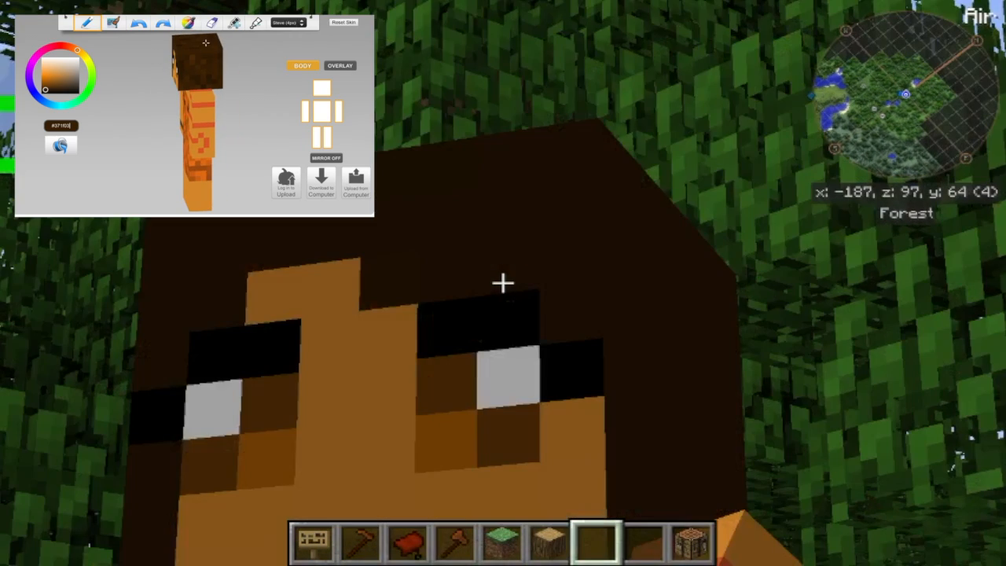
left_click(61, 146)
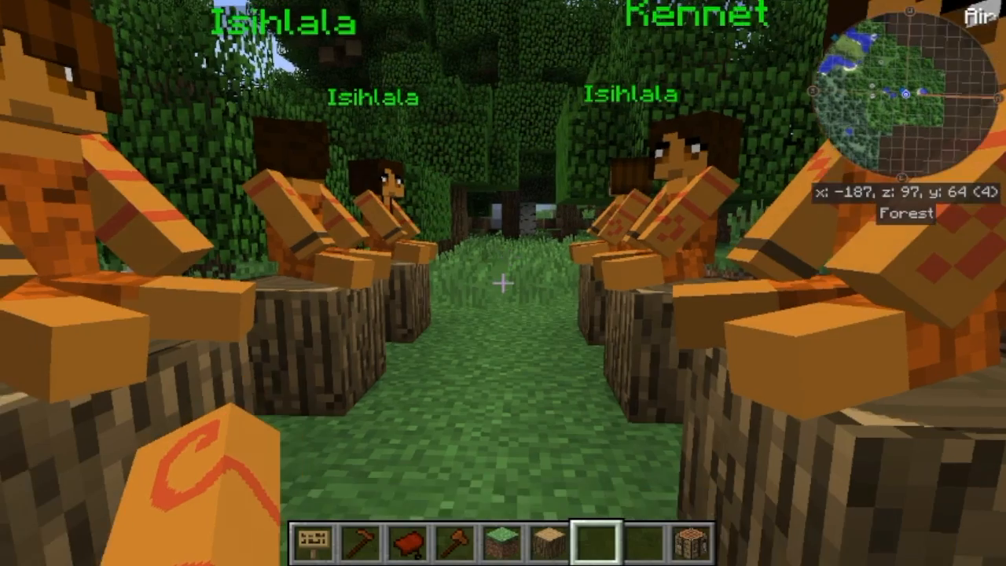
key("w")
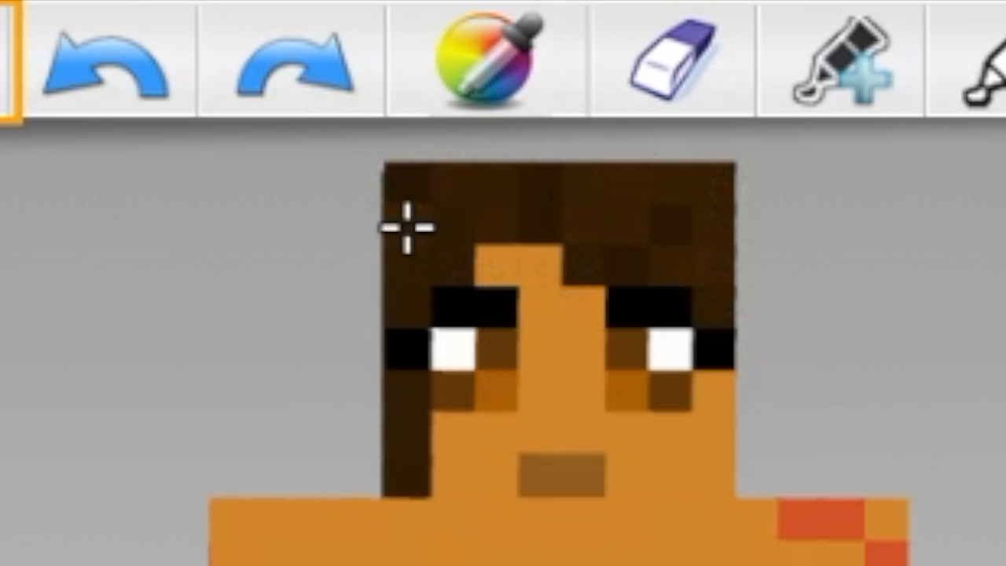
- Texture the hair around the head with pixels in slightly varied dark brown shades
left_click_drag(259, 370, 228, 405)
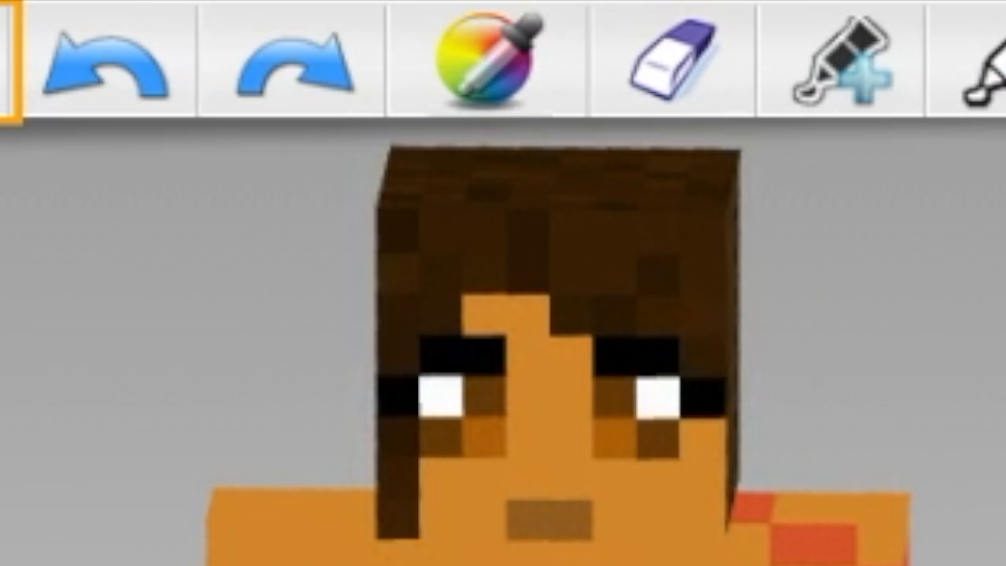
left_click_drag(40, 544, 279, 530)
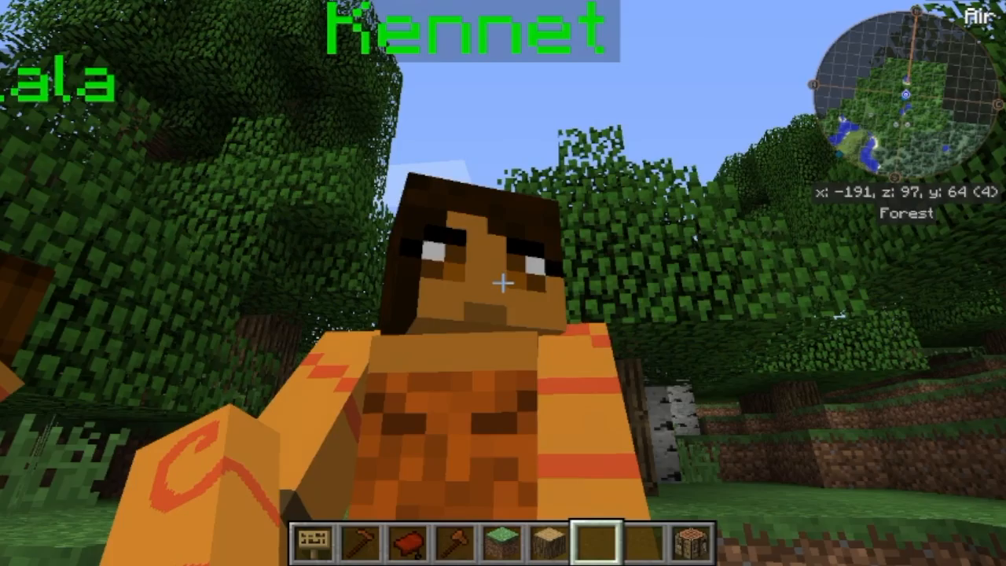
key("w")
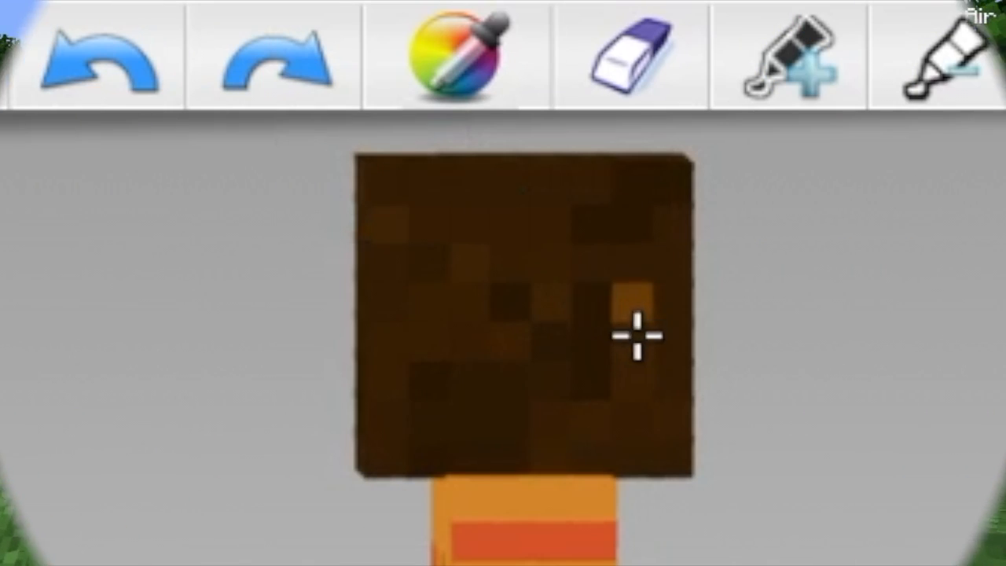
- Paint four evenly spaced vertical streaks in a lighter brown on the side of the head, one pixel wide and four tall
left_click_drag(637, 276, 634, 394)
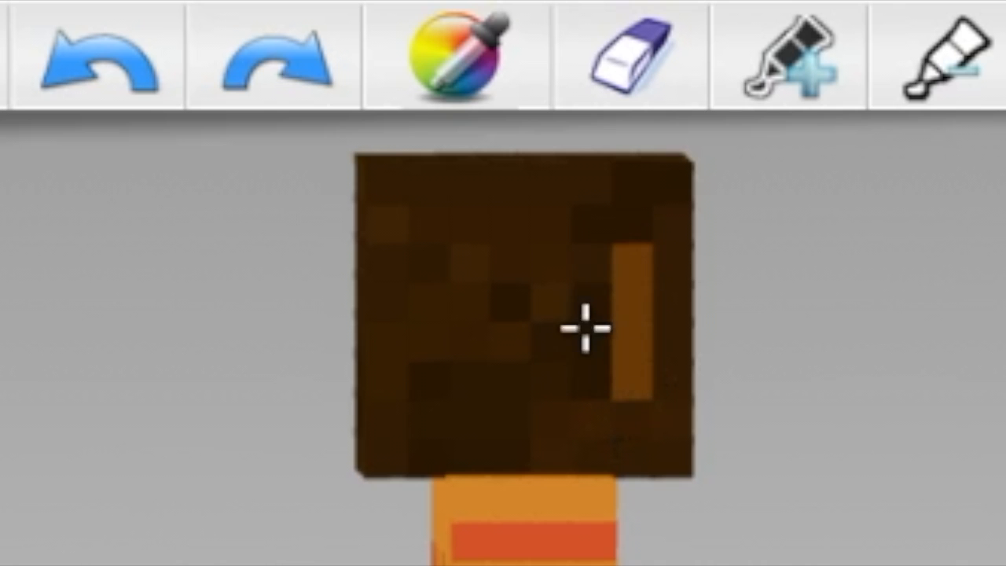
left_click_drag(556, 253, 551, 397)
left_click_drag(479, 276, 469, 366)
left_click_drag(378, 280, 386, 377)
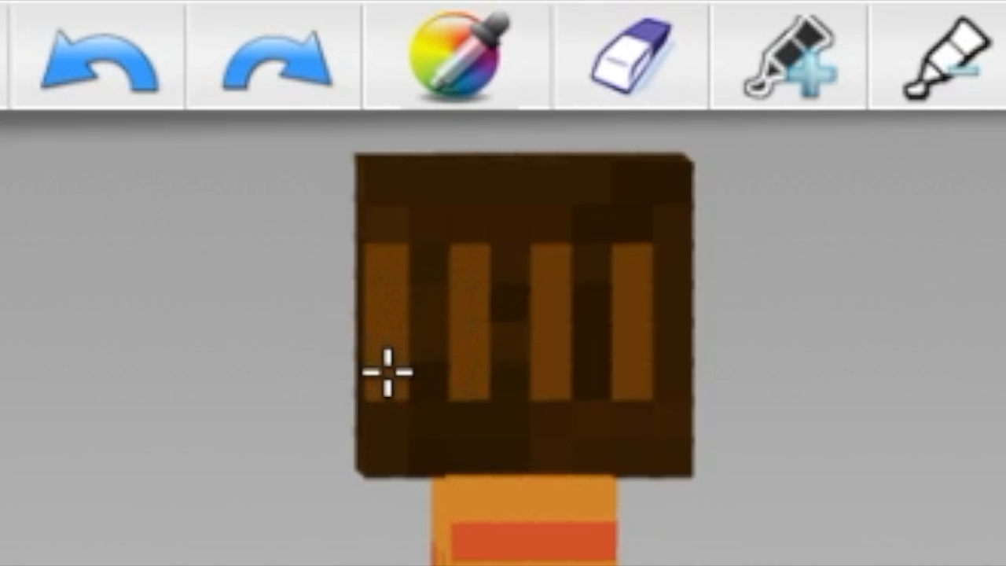
- Shade the streak ends and the gaps between the streaks with progressively darker browns across the side of the head
left_click(788, 70)
left_click(629, 232)
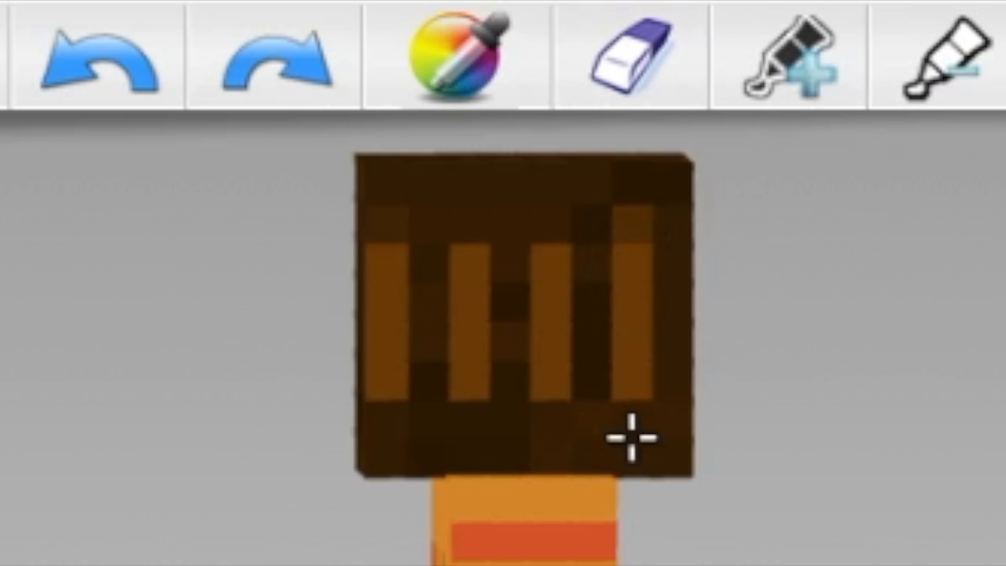
left_click(638, 420)
left_click_drag(602, 270, 603, 368)
left_click_drag(669, 272, 663, 374)
left_click(544, 228)
left_click(562, 416)
mouse_move(515, 262)
left_mouse_down()
mouse_move(525, 318)
mouse_move(508, 342)
left_mouse_up()
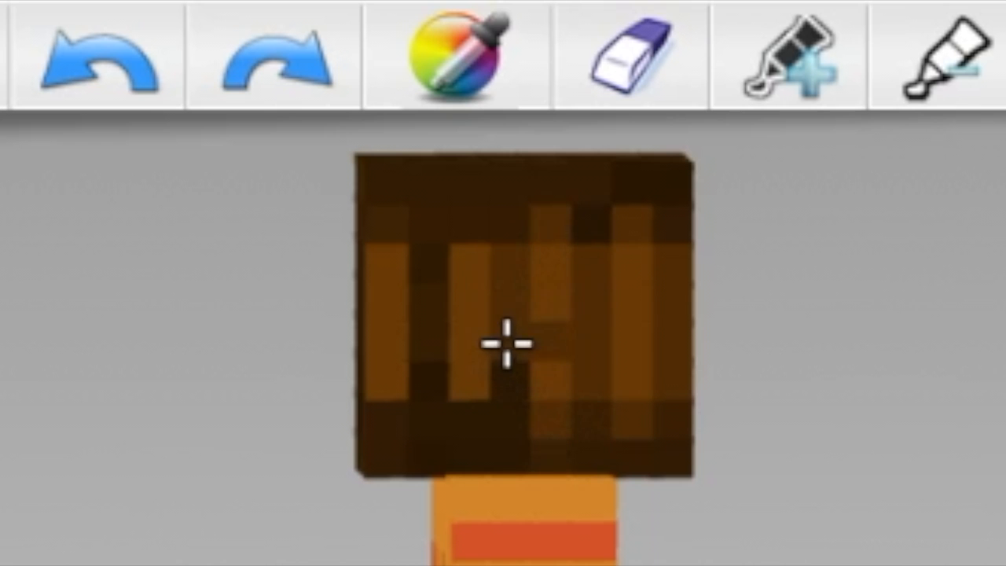
left_click(110, 70)
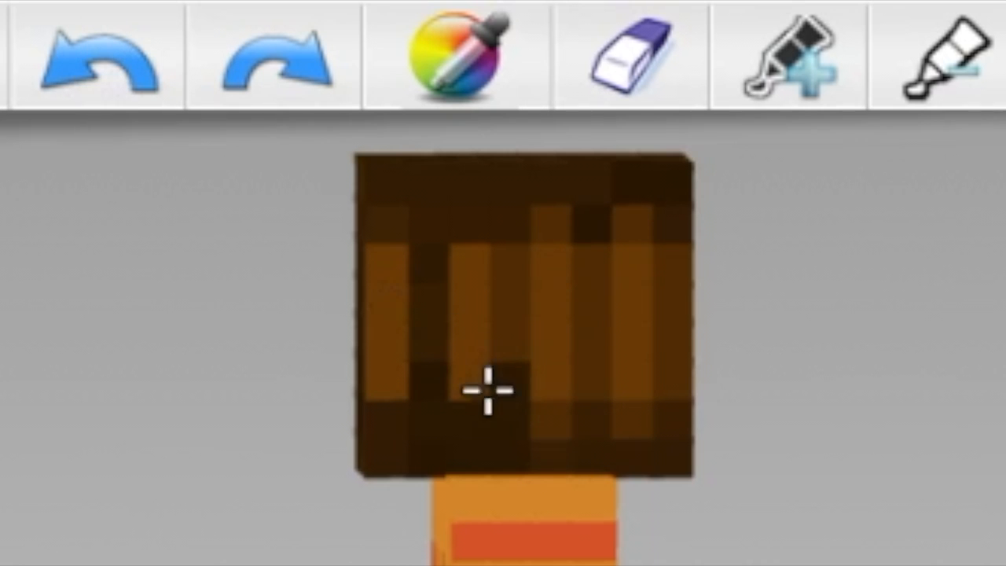
mouse_move(447, 234)
left_mouse_down()
mouse_move(457, 416)
mouse_move(436, 380)
mouse_move(412, 273)
mouse_move(420, 265)
mouse_move(424, 369)
mouse_move(418, 338)
mouse_move(366, 251)
mouse_move(377, 234)
mouse_move(393, 432)
mouse_move(409, 318)
left_mouse_up()
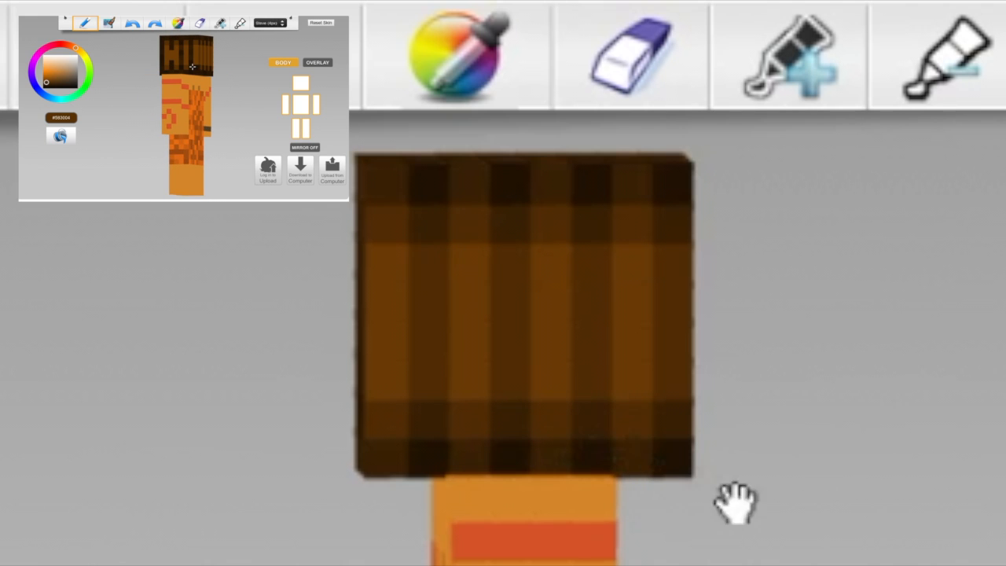
left_click_drag(789, 456, 818, 437)
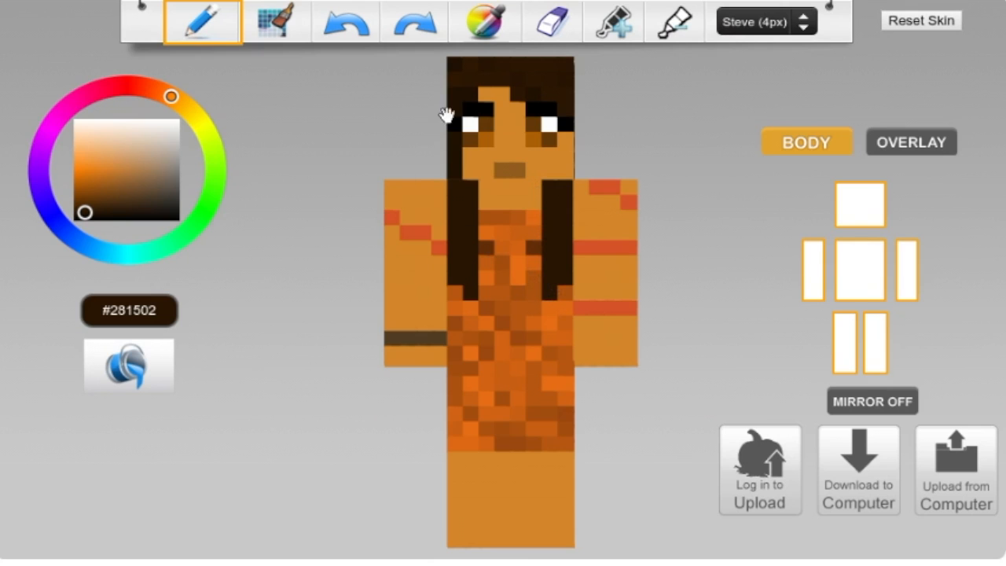
- Checker the two long hair strands on the torso with alternating pixels in the darker brown #150b01
left_click(621, 21)
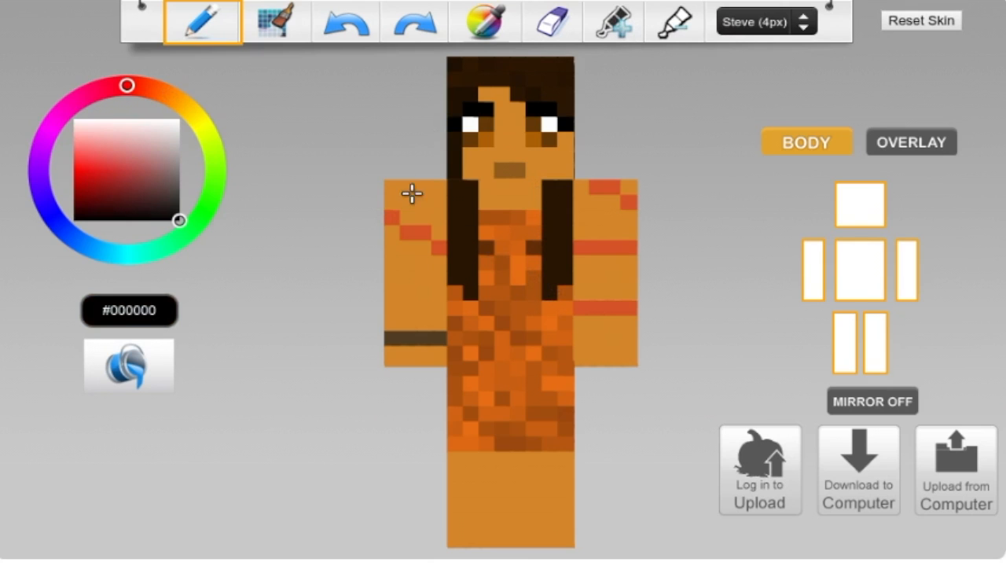
left_click_drag(347, 147, 416, 181)
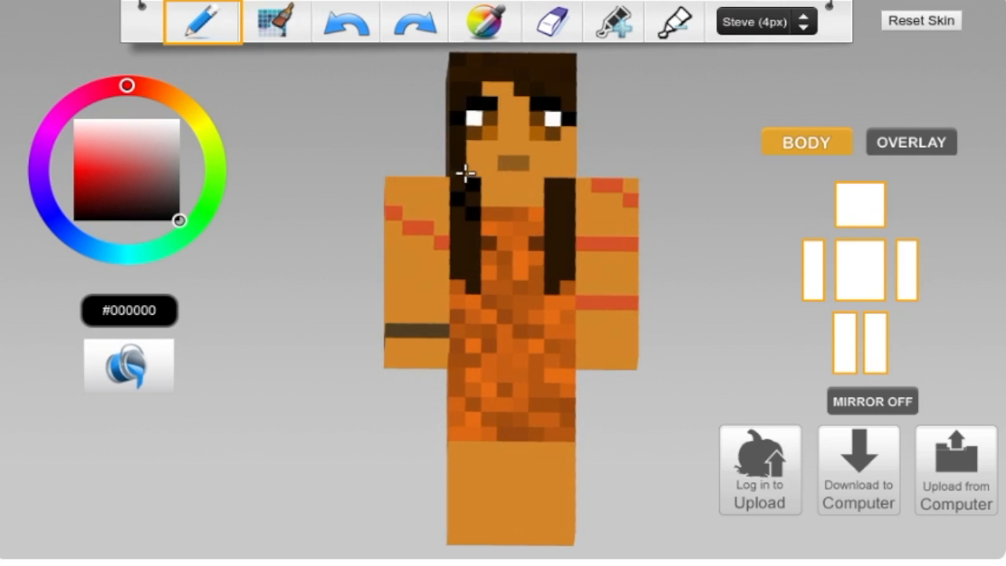
left_click(485, 28)
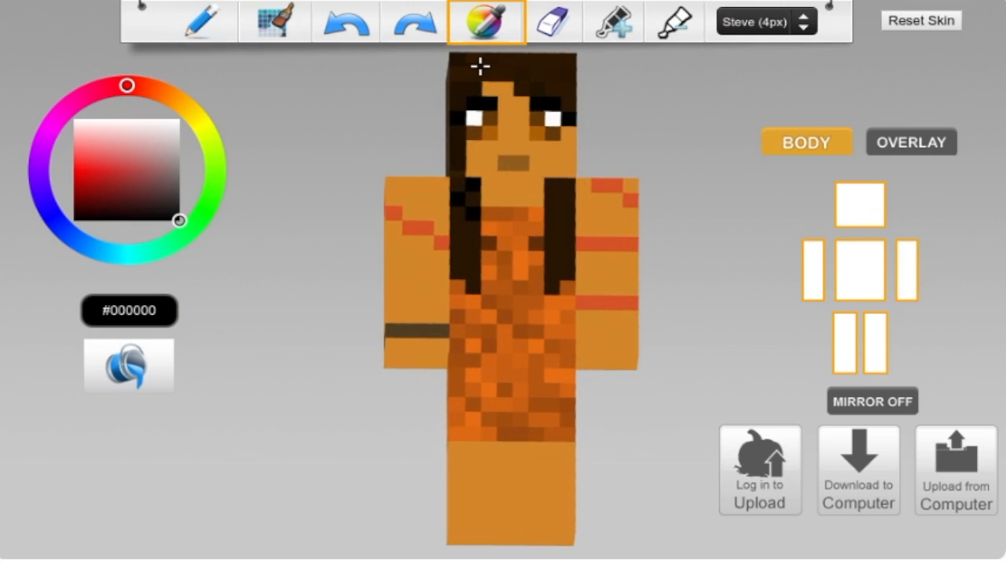
left_click(474, 66)
left_click(621, 22)
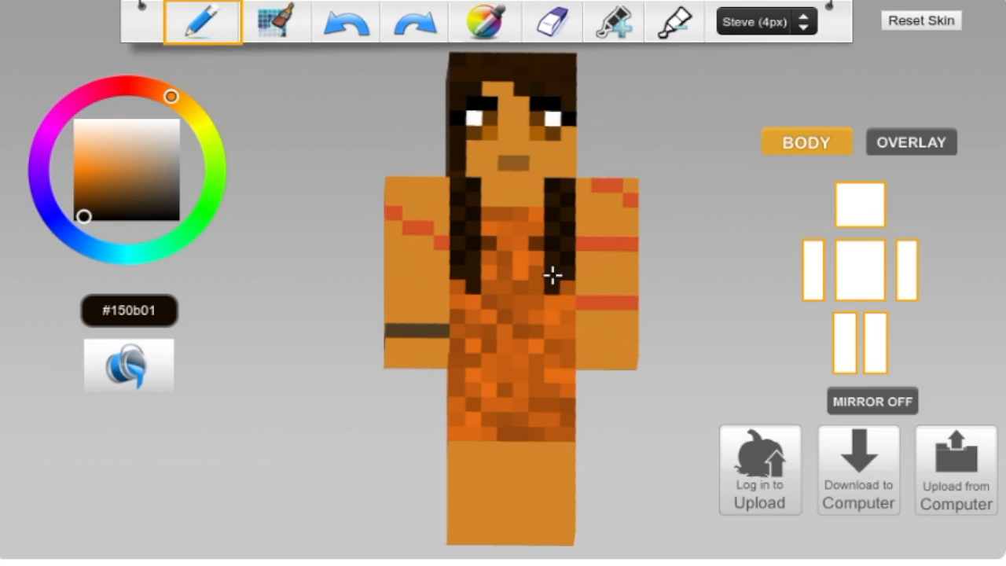
- Sample the brown #ac5f06 below the eye and paint a hair-tie band across the lower part of each long strand
left_click(480, 19)
left_click(538, 134)
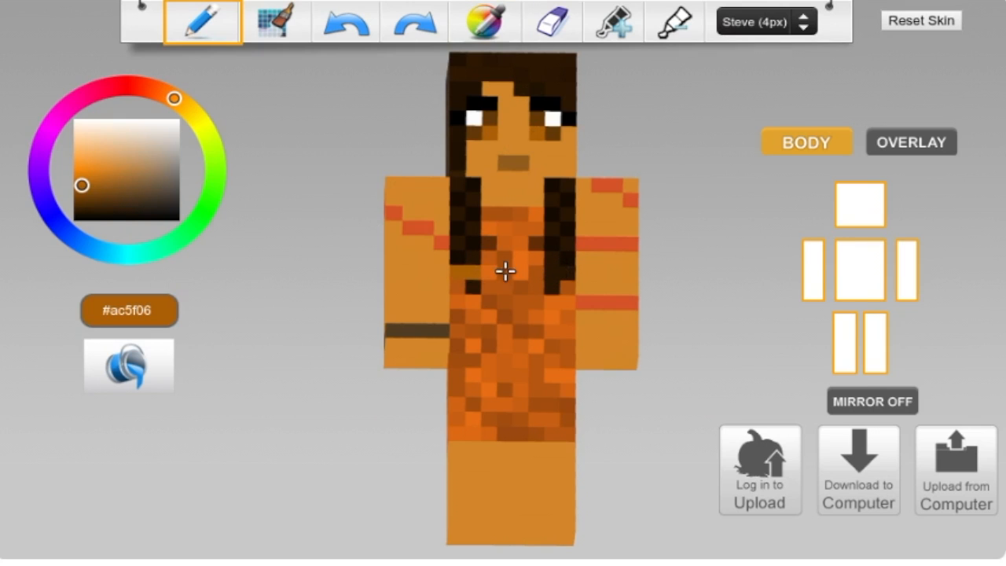
left_click_drag(352, 257, 352, 297)
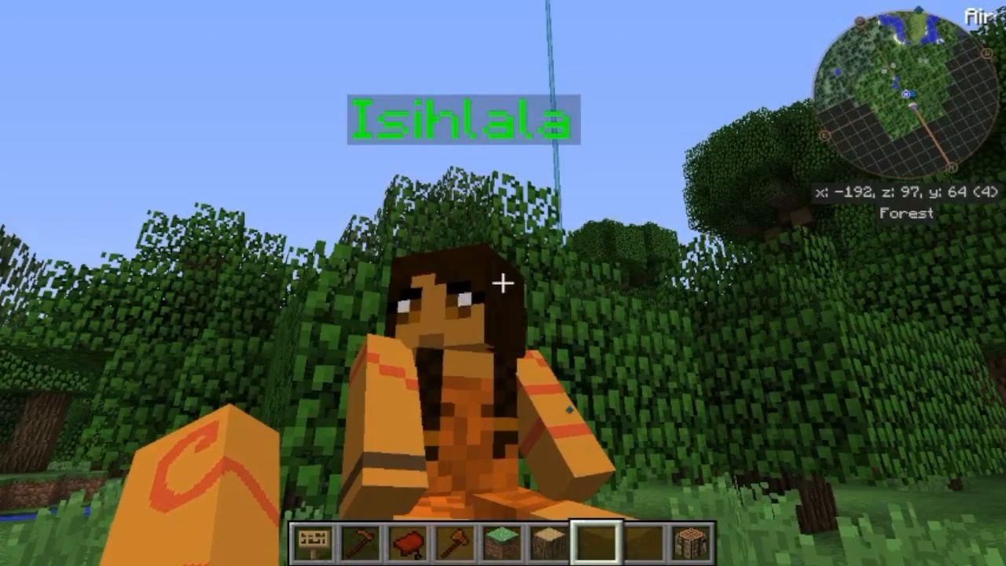
key("c")
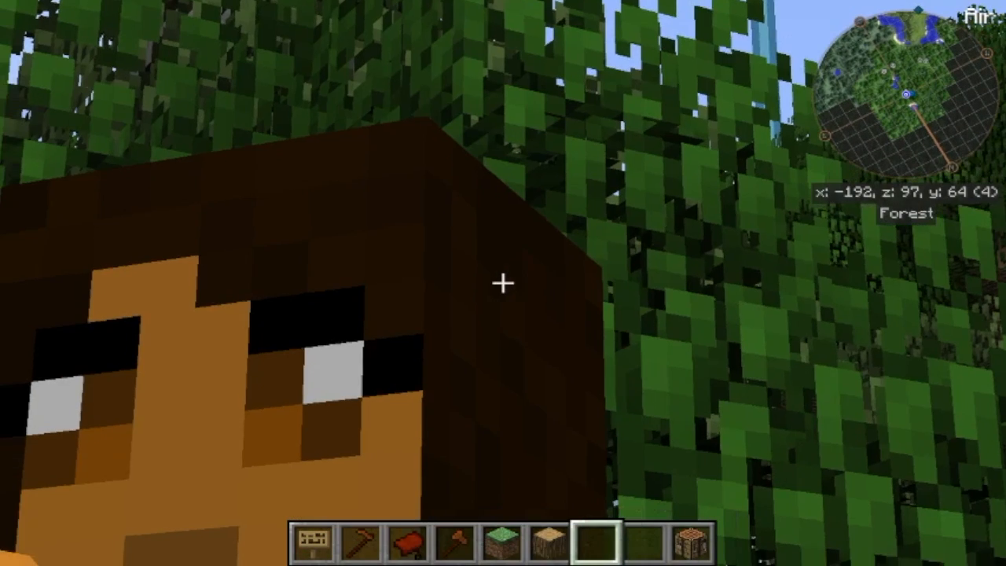
key("c")
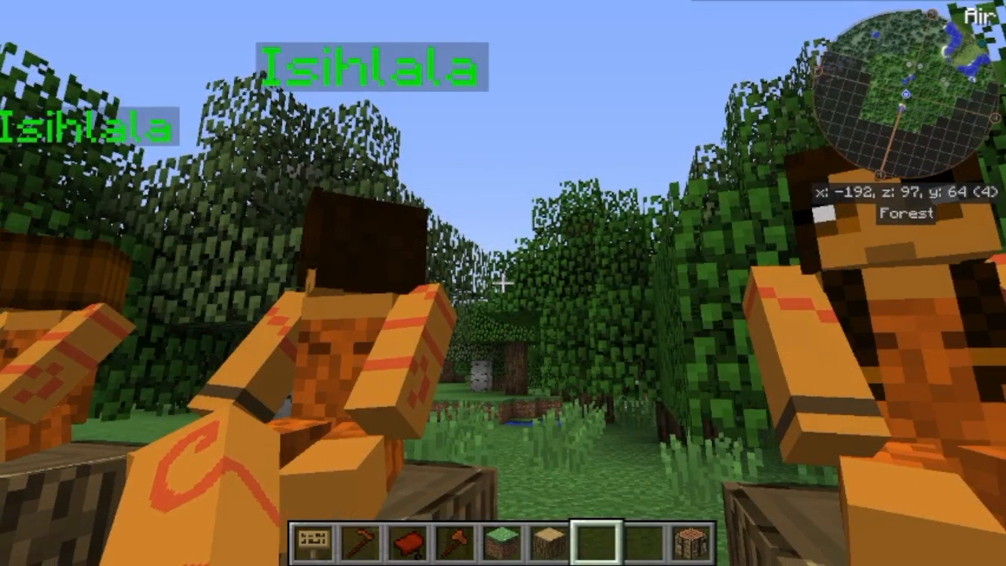
key("a")
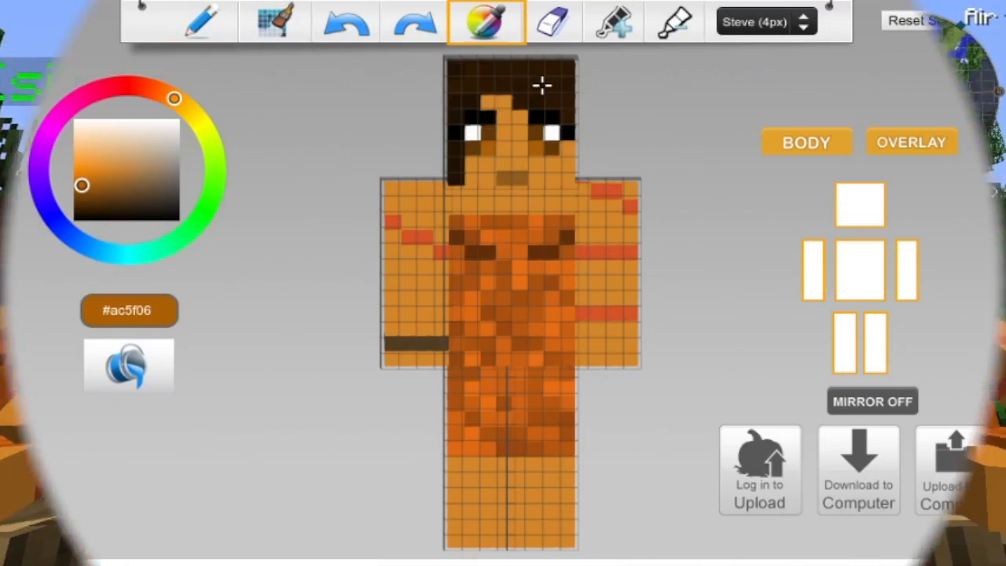
- Show only the overlay layer and outline the upper, right and lower edges of a fringe with the auto-tone brush in #2c1602
left_click(538, 88)
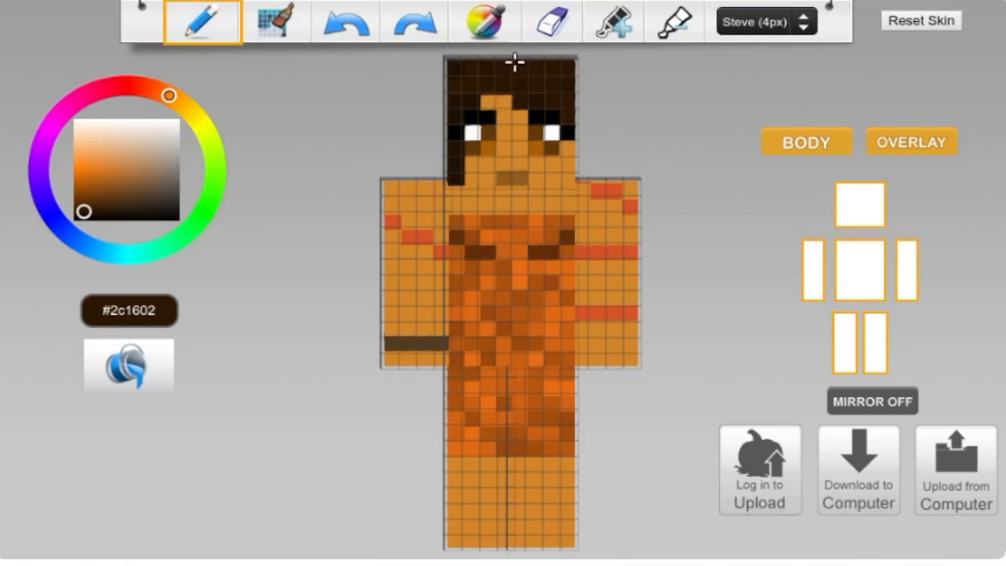
left_click(275, 23)
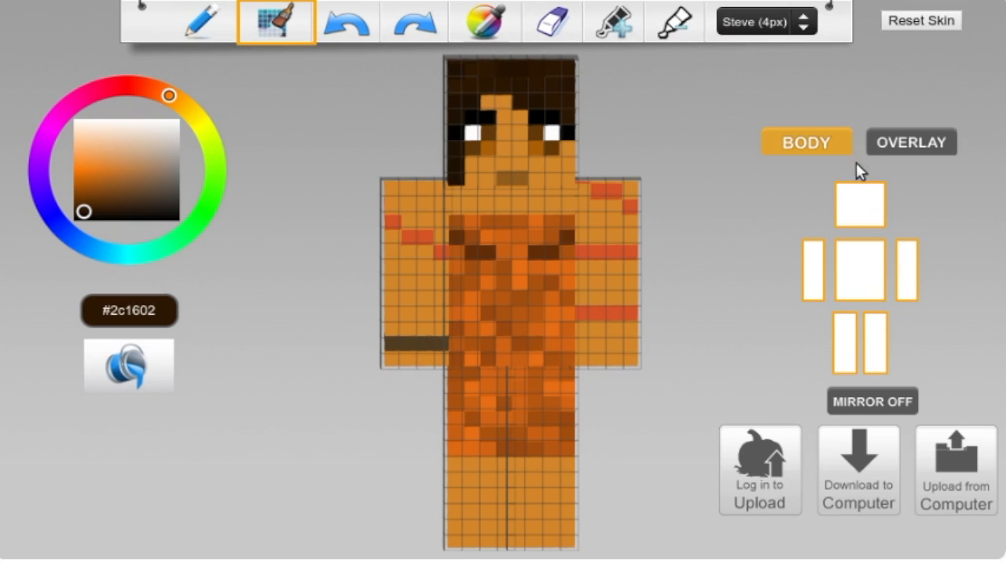
left_click(881, 144)
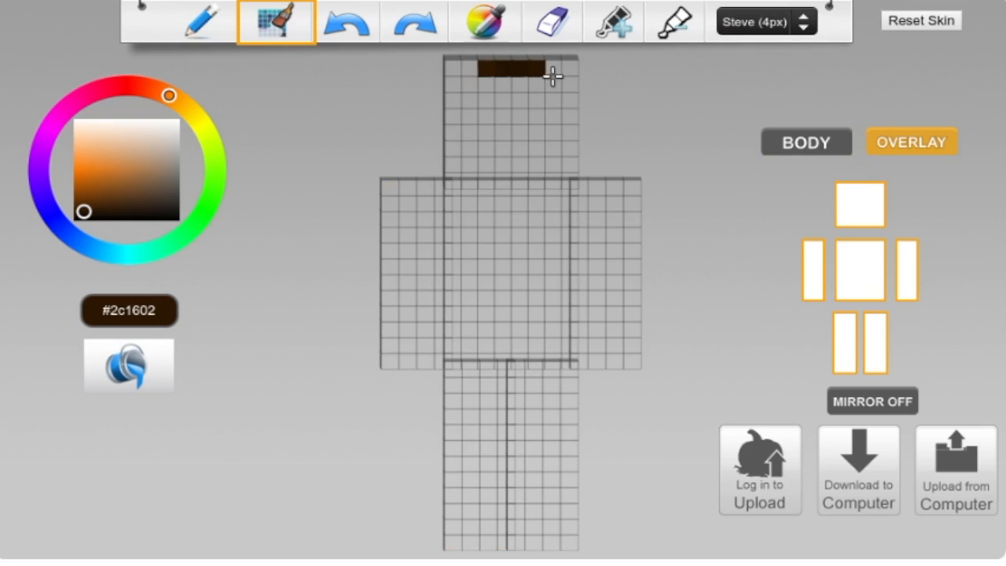
left_click(554, 69)
mouse_move(568, 88)
left_mouse_down()
mouse_move(576, 140)
mouse_move(556, 135)
left_mouse_up()
left_click(556, 132)
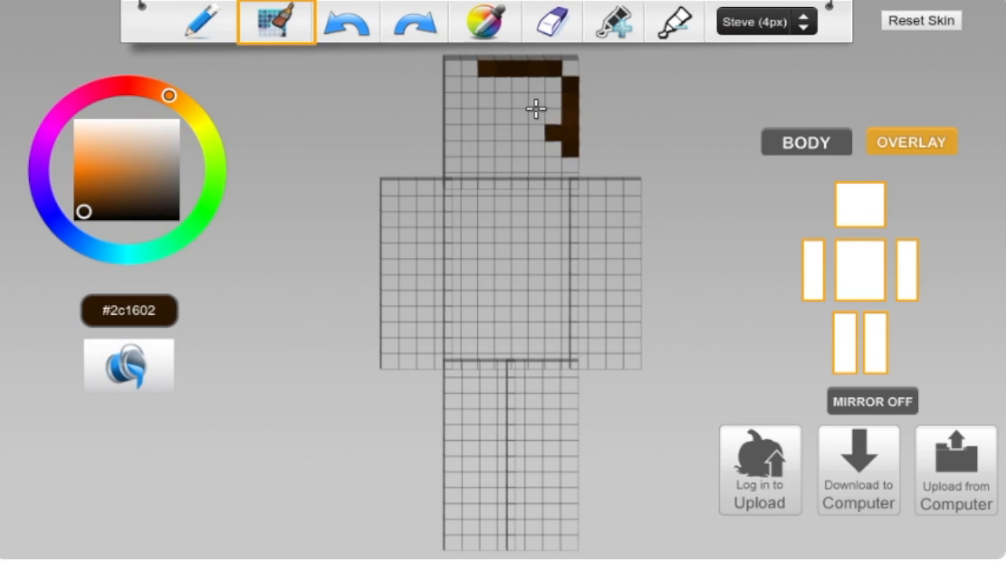
left_click_drag(534, 116, 500, 103)
left_click(482, 118)
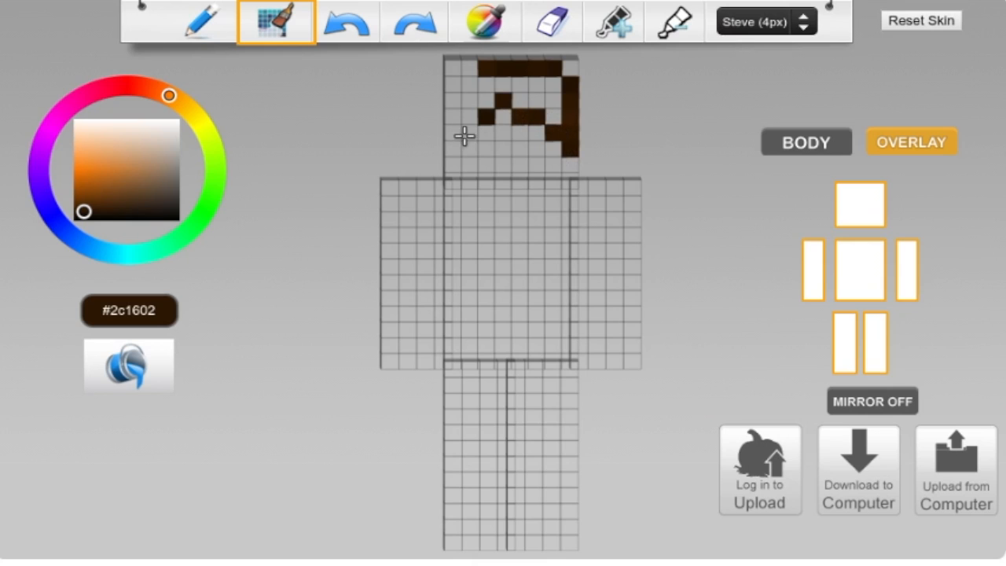
- Outline the left side of the overlay fringe down to cheek level and fill its interior with auto-toned dark brown
left_click(469, 84)
left_click(454, 117)
left_click(455, 104)
left_click(454, 135)
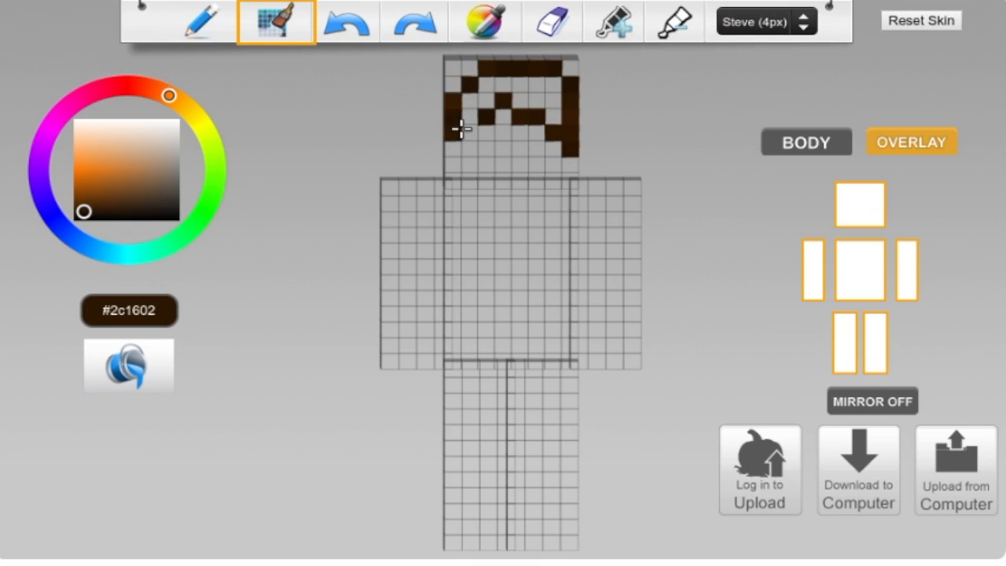
left_click(456, 142)
left_click(467, 119)
mouse_move(536, 82)
left_mouse_down()
mouse_move(491, 80)
mouse_move(471, 102)
mouse_move(528, 101)
mouse_move(553, 88)
left_mouse_up()
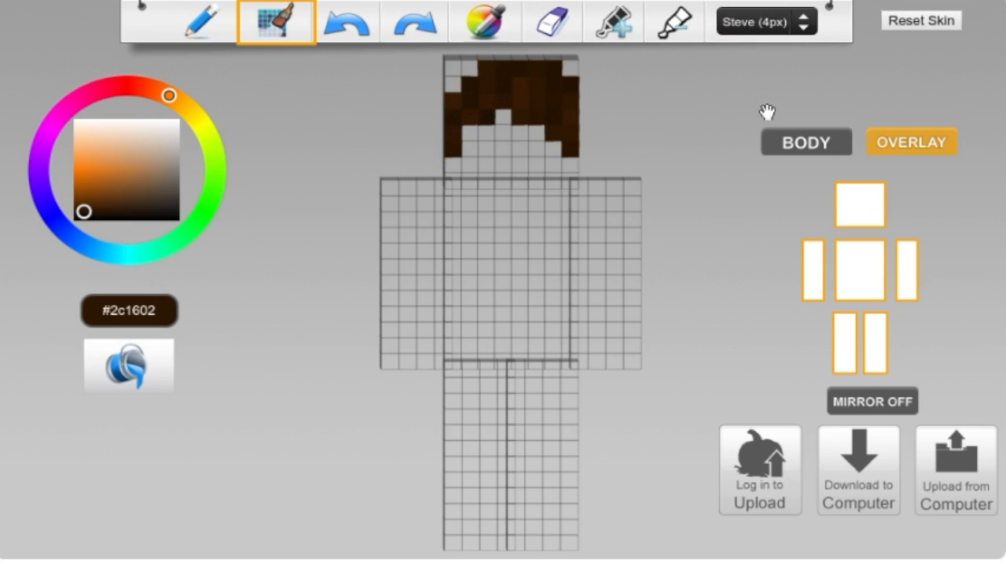
- Display the body layer together with the overlay and check how the fringe sits on the head
left_click_drag(704, 102, 743, 108)
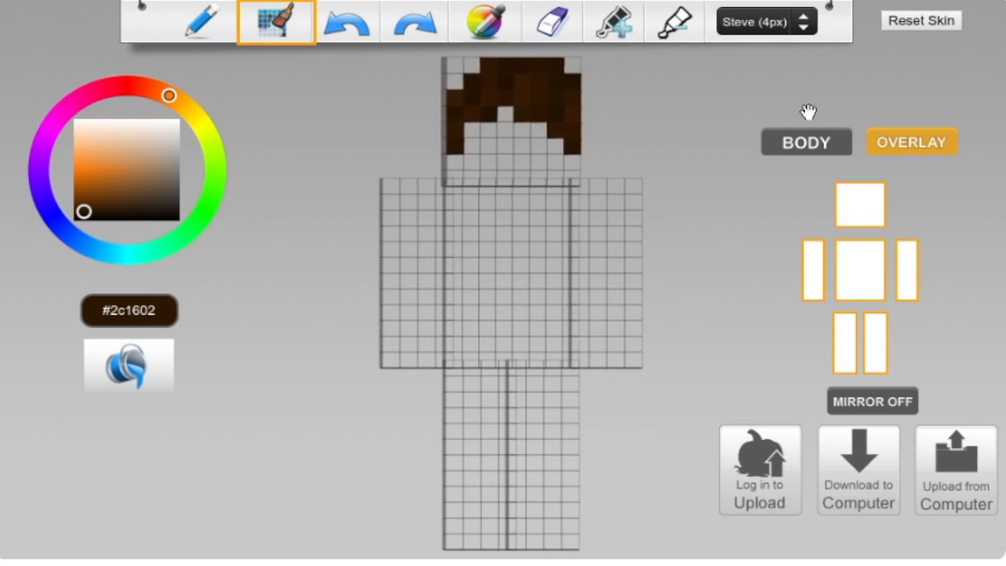
left_click(816, 144)
left_click_drag(669, 137, 699, 125)
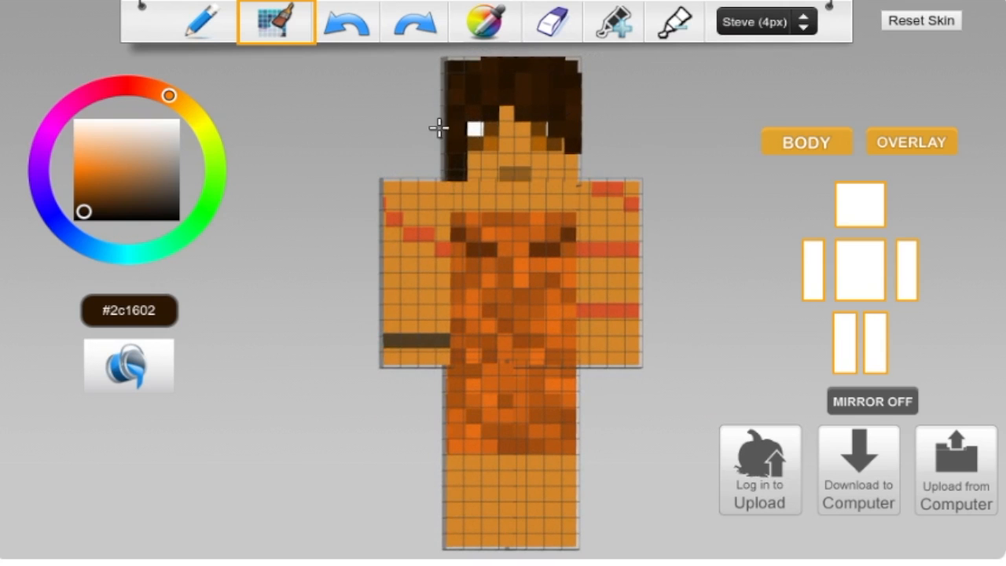
left_click_drag(676, 99, 645, 113)
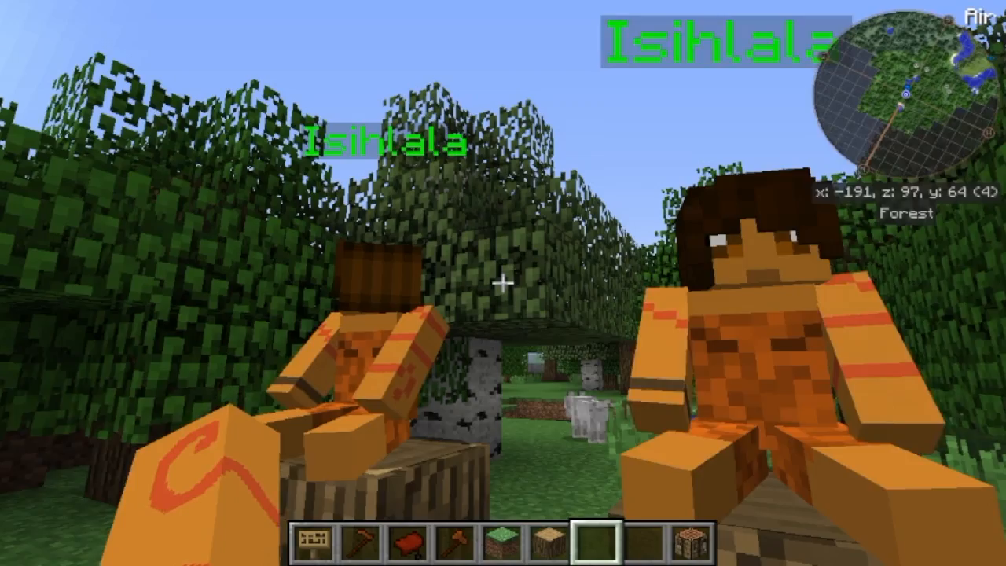
key("a")
key("w")
key("w")
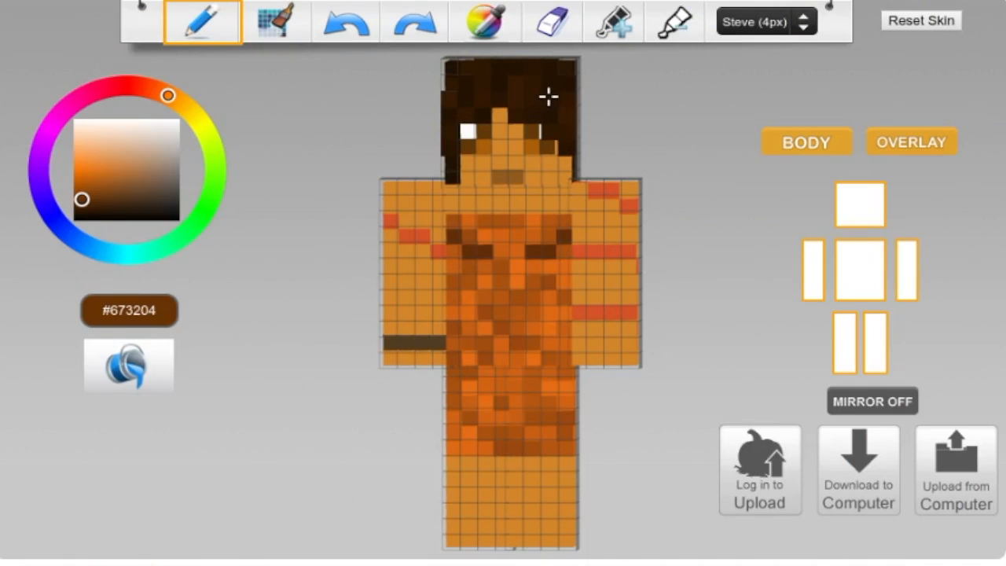
- Paint alternating vertical streaks in #673204 and the darker #4e2603 across the front of the overlay fringe
left_click_drag(551, 91, 549, 103)
left_click_drag(482, 92, 455, 109)
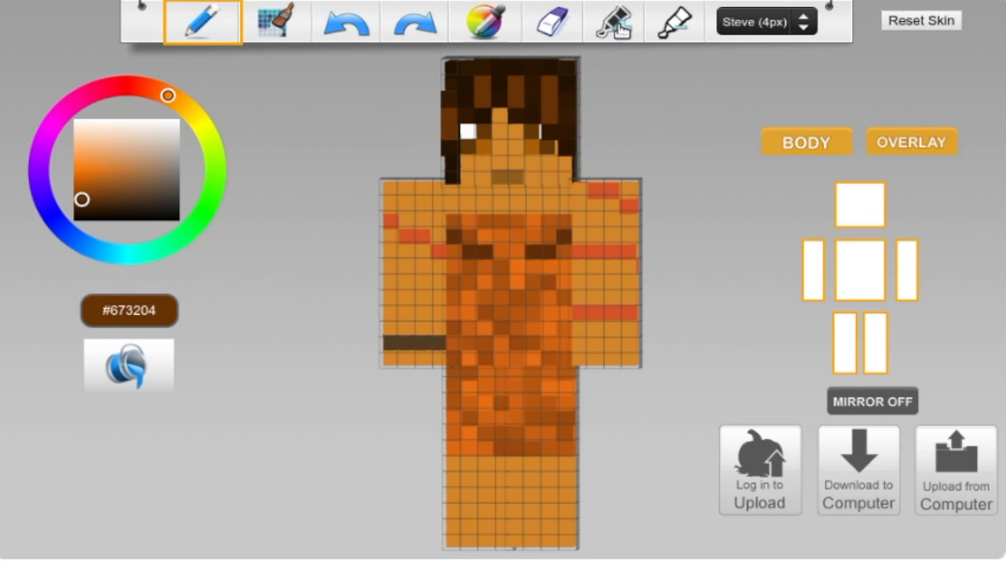
left_click(612, 32)
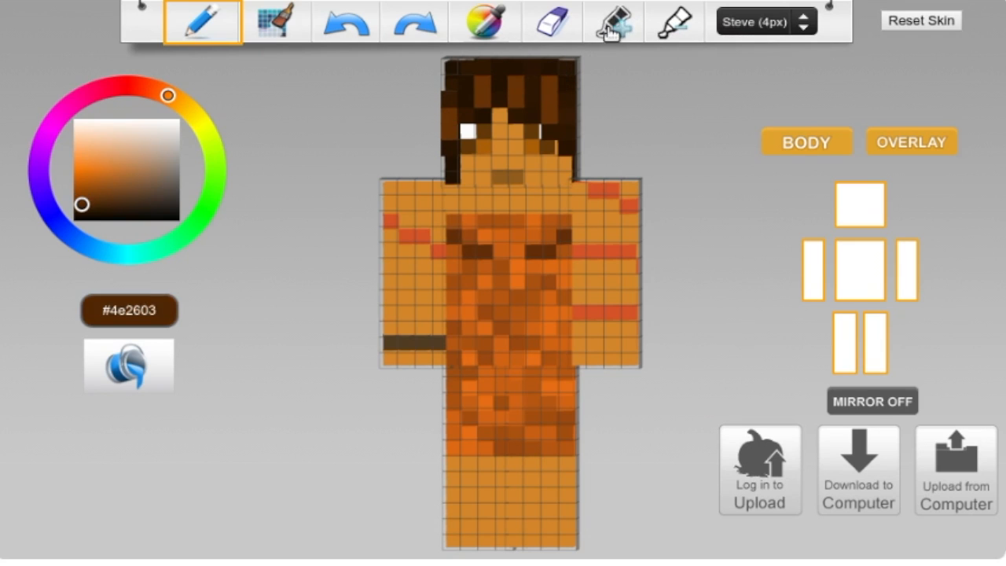
left_click(550, 132)
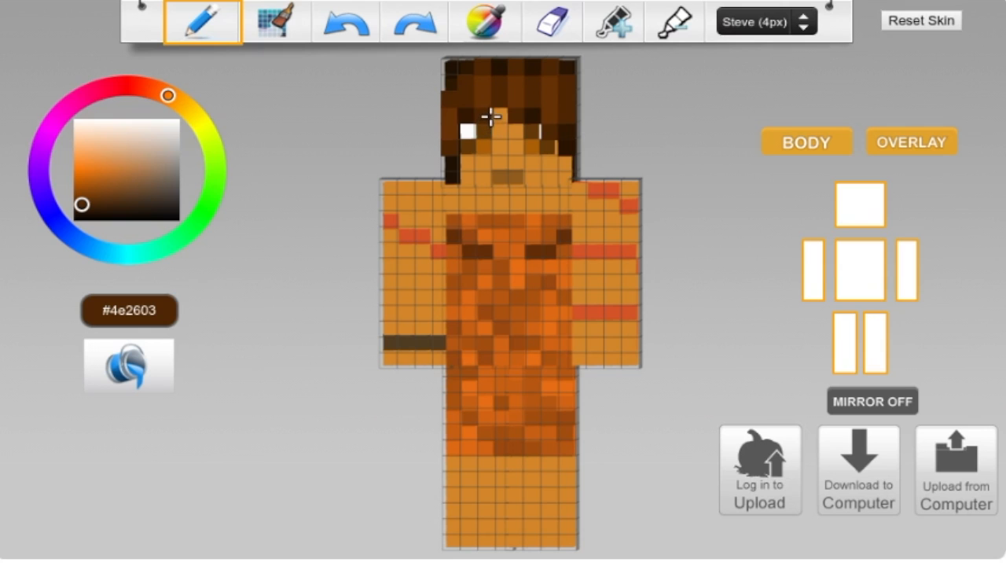
left_click_drag(377, 68, 388, 87)
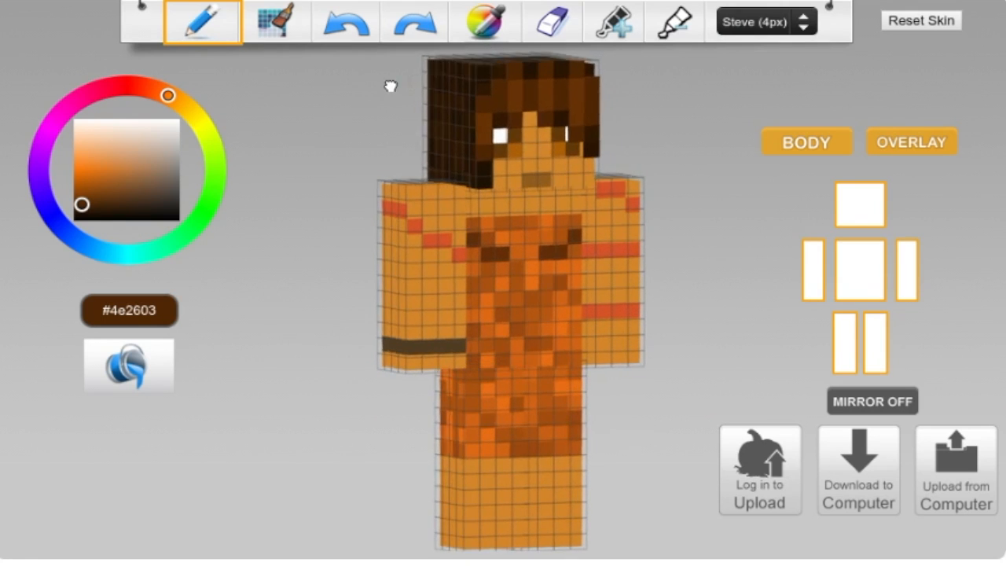